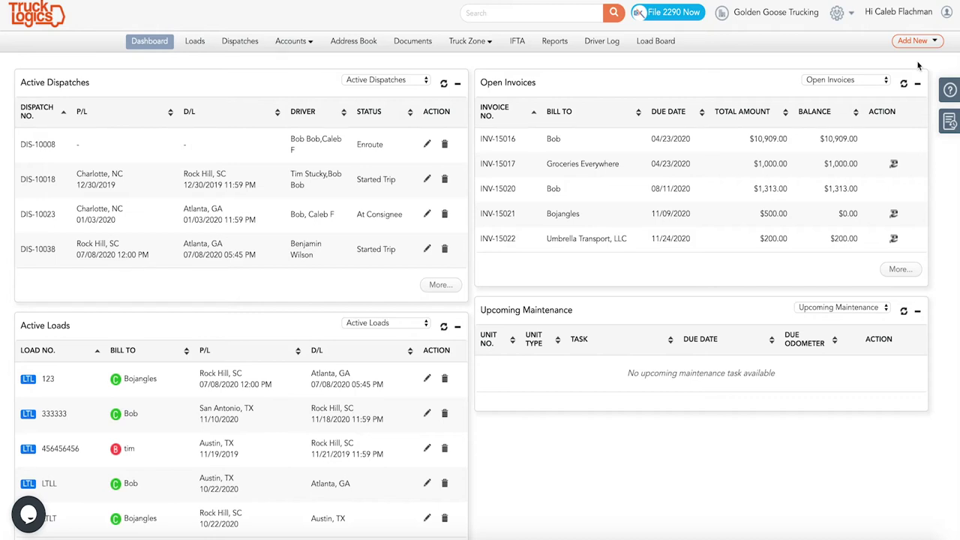
- Add a new Load with 'LTL - Less Than Truckload' as the truckload type
click(914, 41)
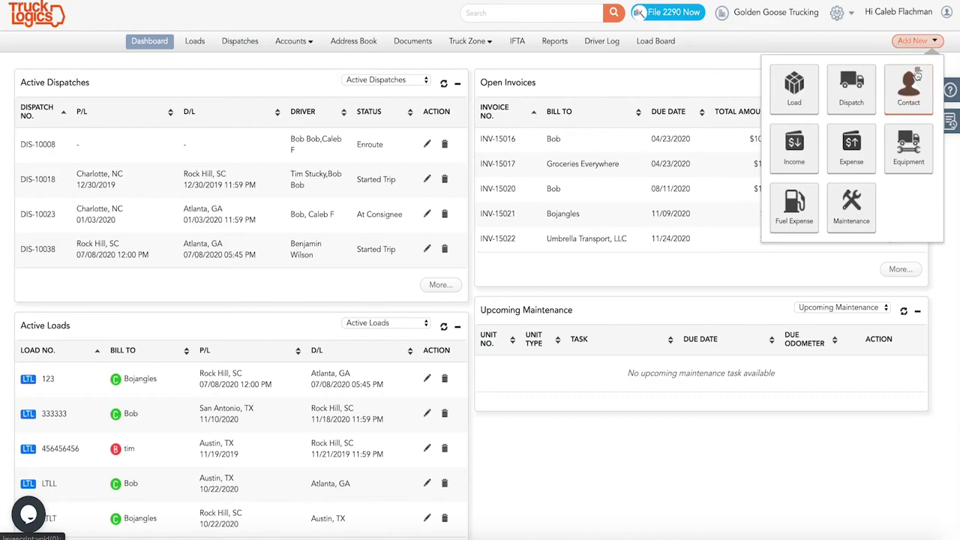
click(795, 88)
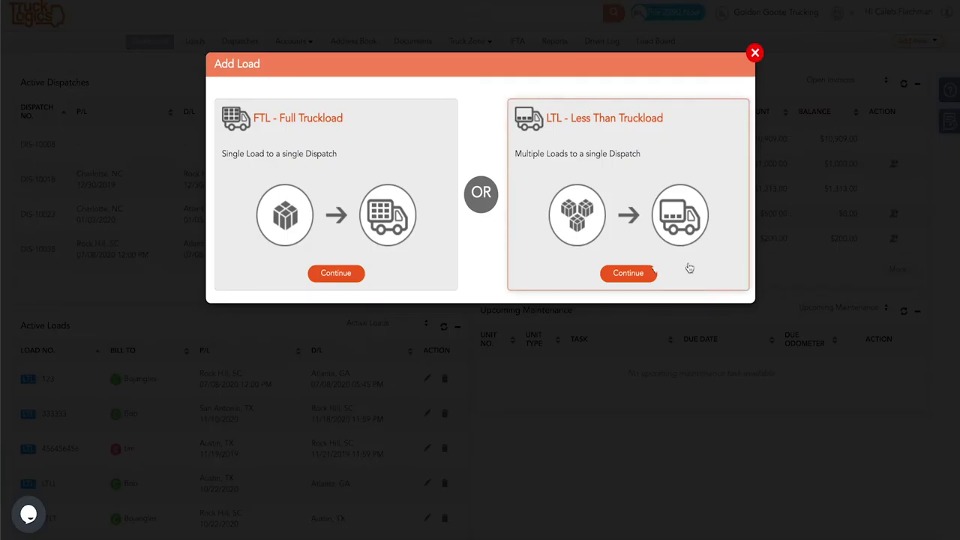
click(630, 273)
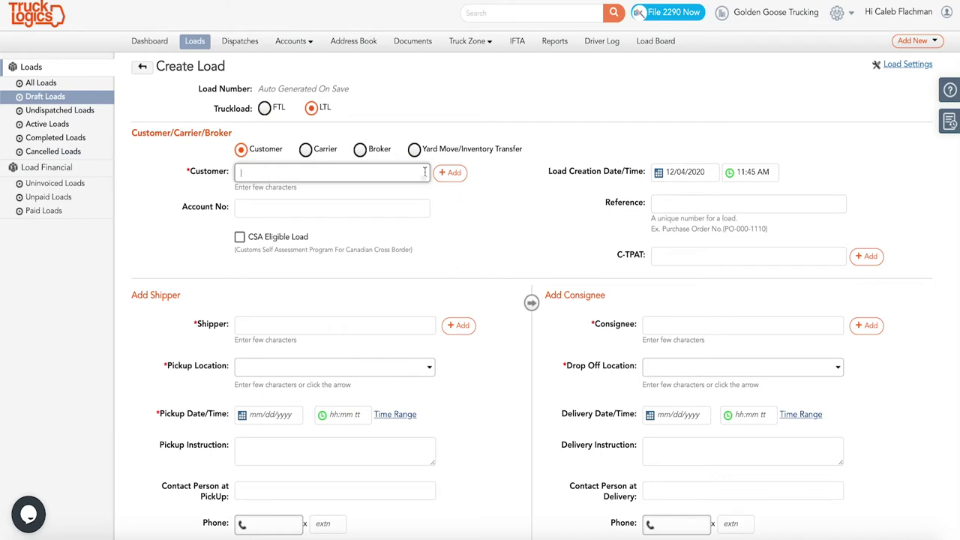
- Select 'Groceries Right Here, Atlanta, GA' as the customer and review its contact name choices
text(gro)
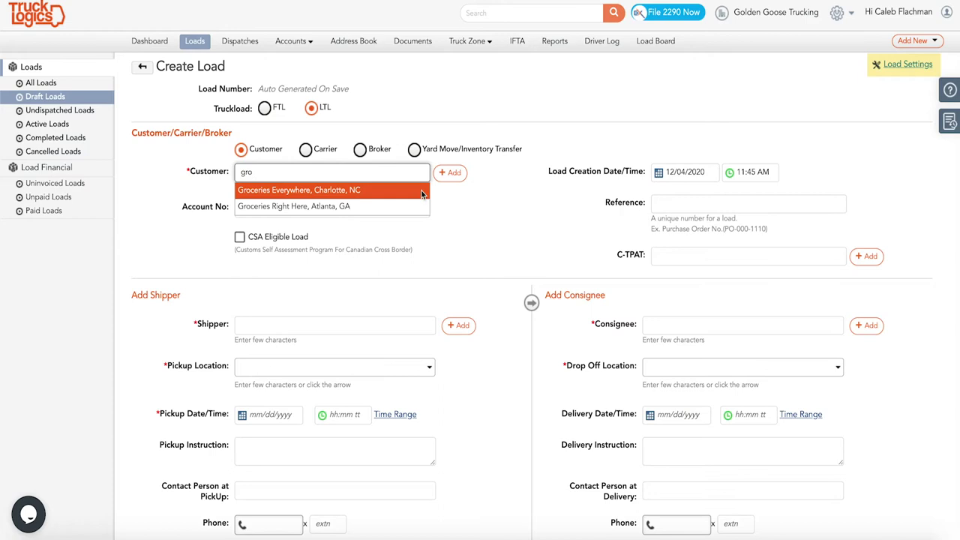
click(417, 206)
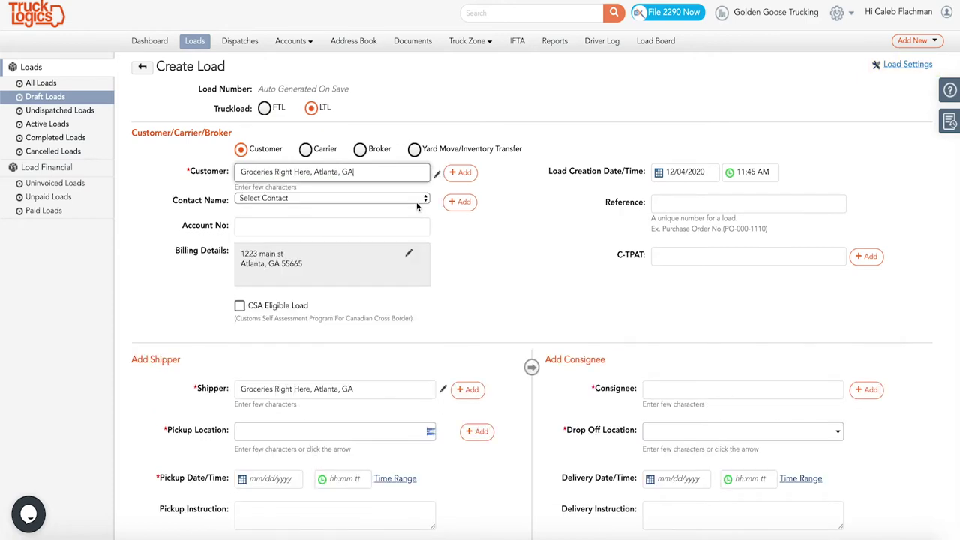
click(416, 201)
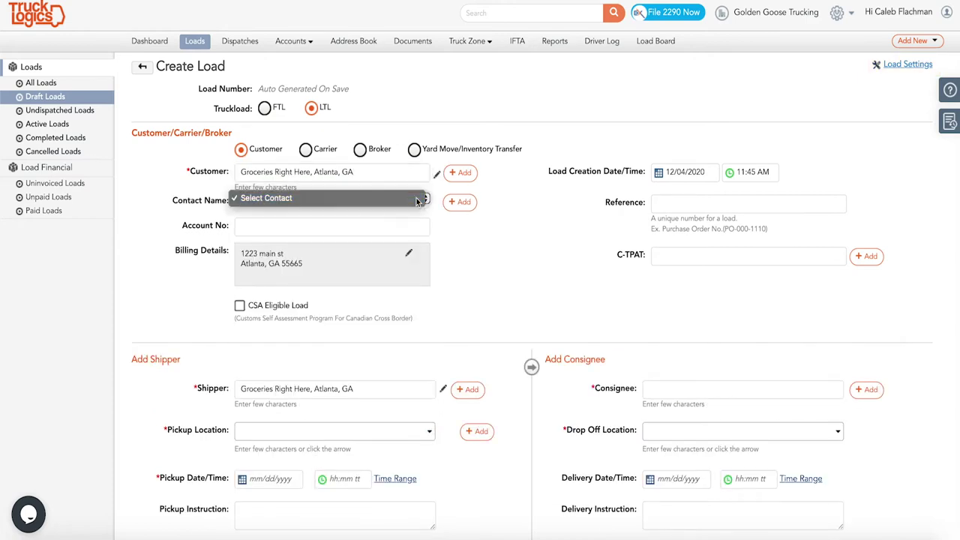
click(416, 201)
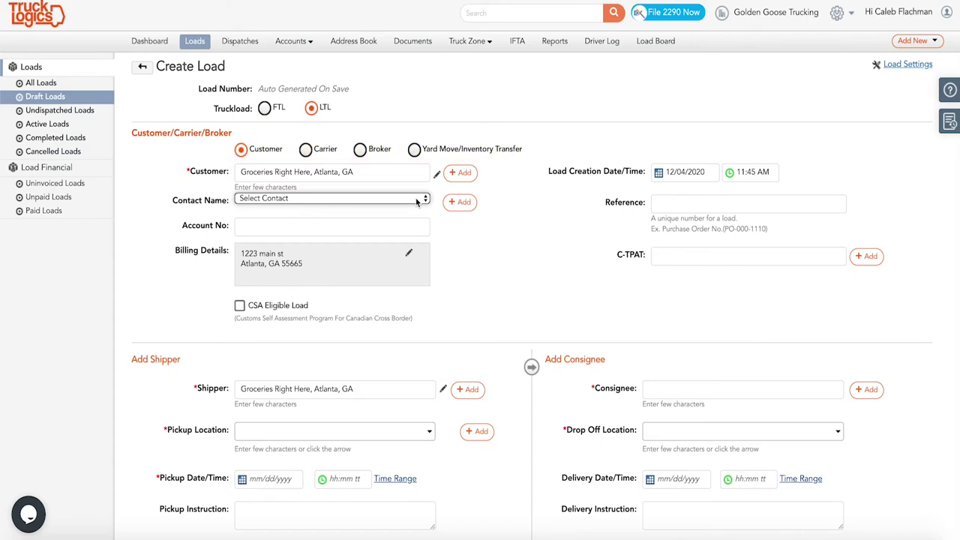
click(459, 177)
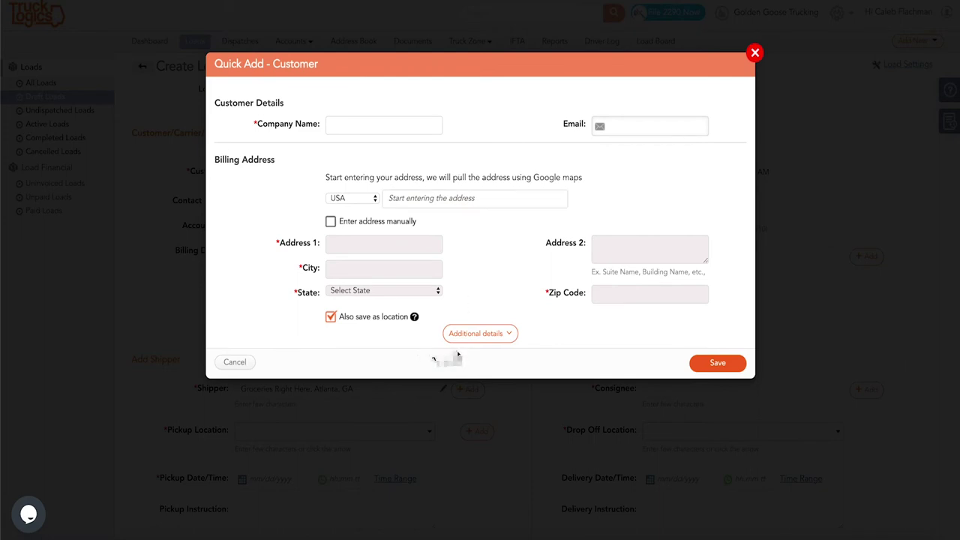
click(234, 362)
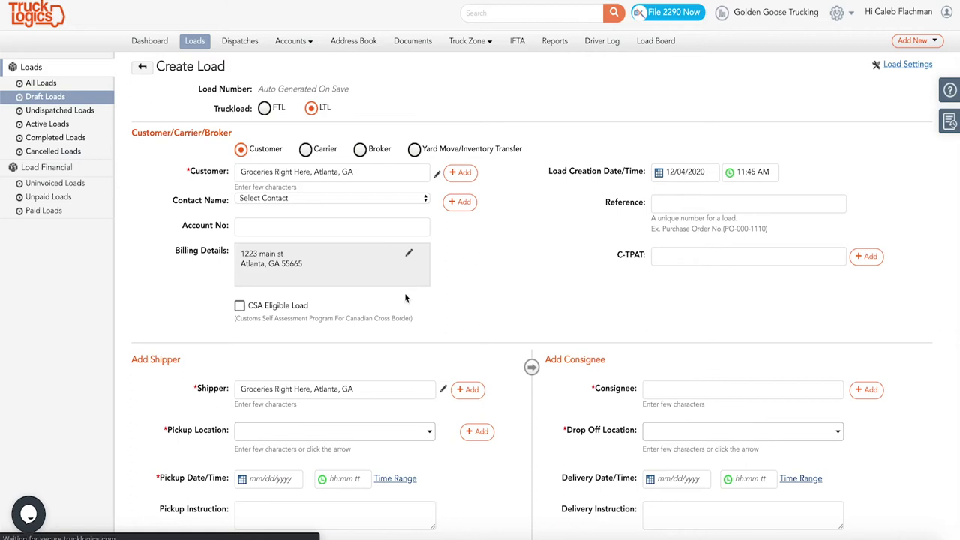
- Toggle CSA Eligible Load on and back off, leaving the load not CSA eligible
click(240, 307)
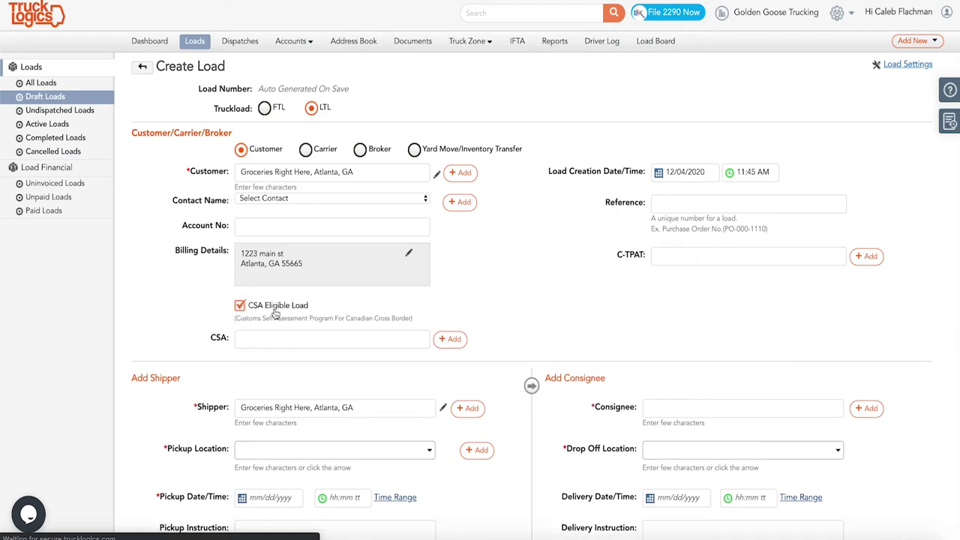
click(240, 306)
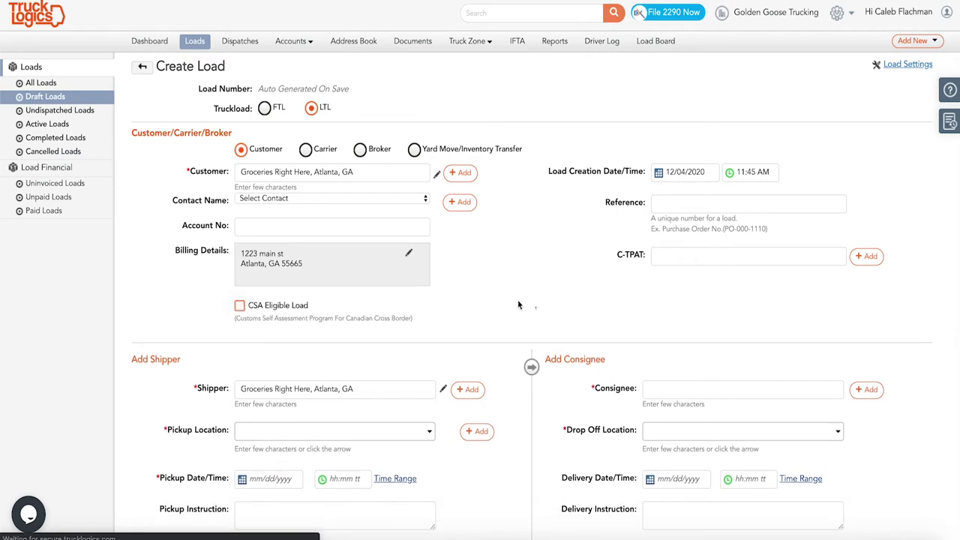
click(699, 256)
click(699, 256)
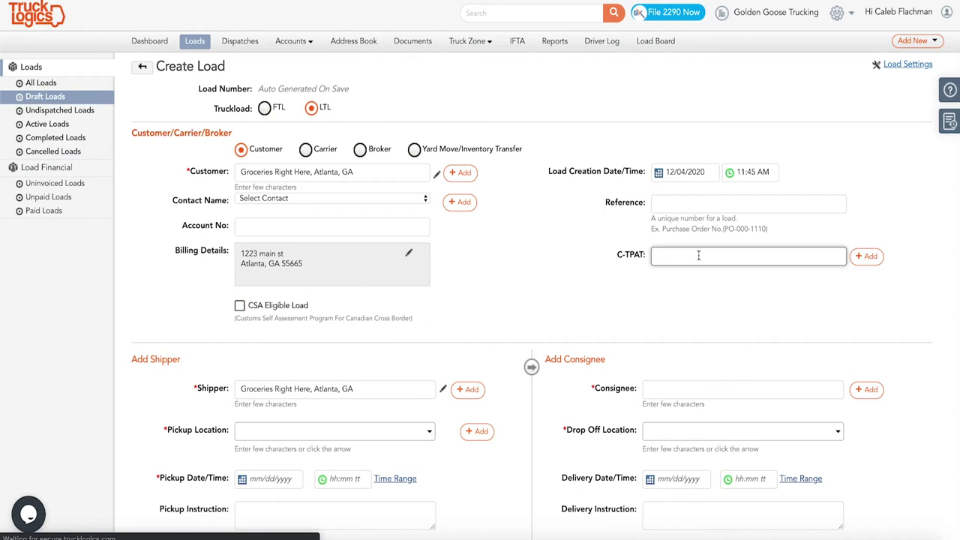
scroll(699, 256, down, 3)
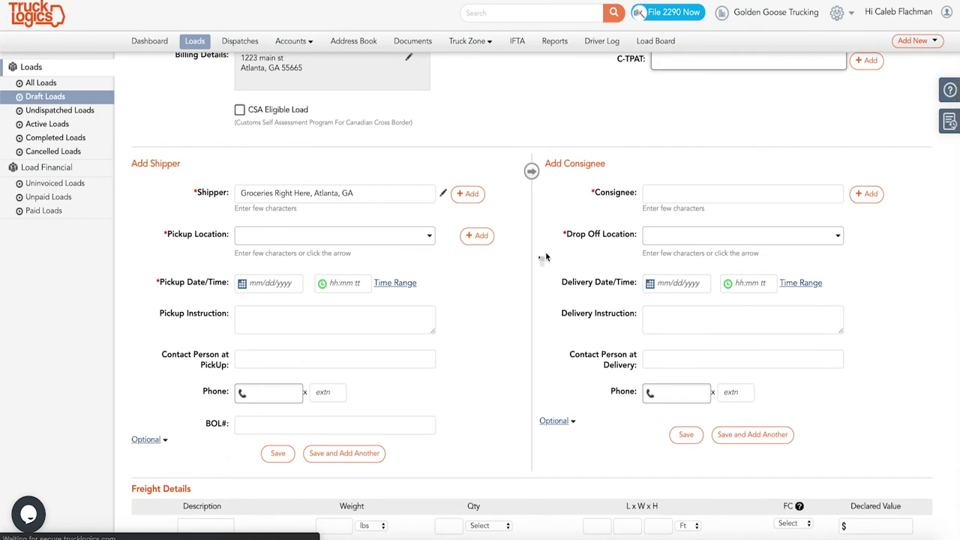
- Set the pickup location to Atlanta, GA on 12/04/2020 at 11:00 AM
click(429, 241)
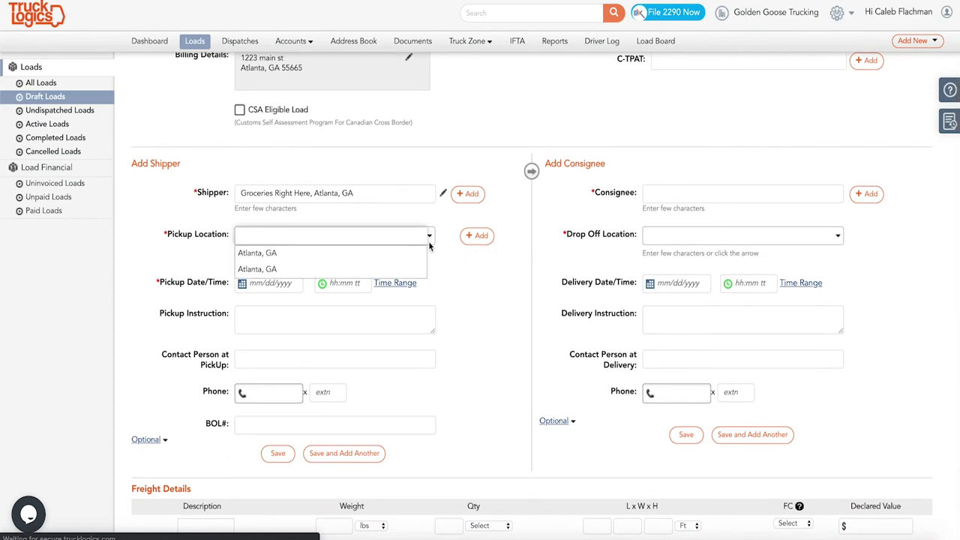
click(427, 254)
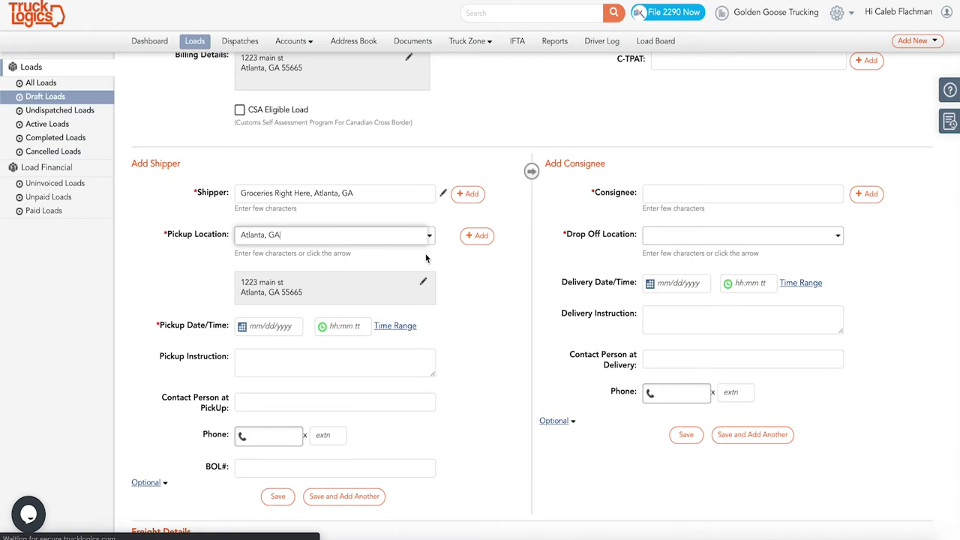
click(277, 326)
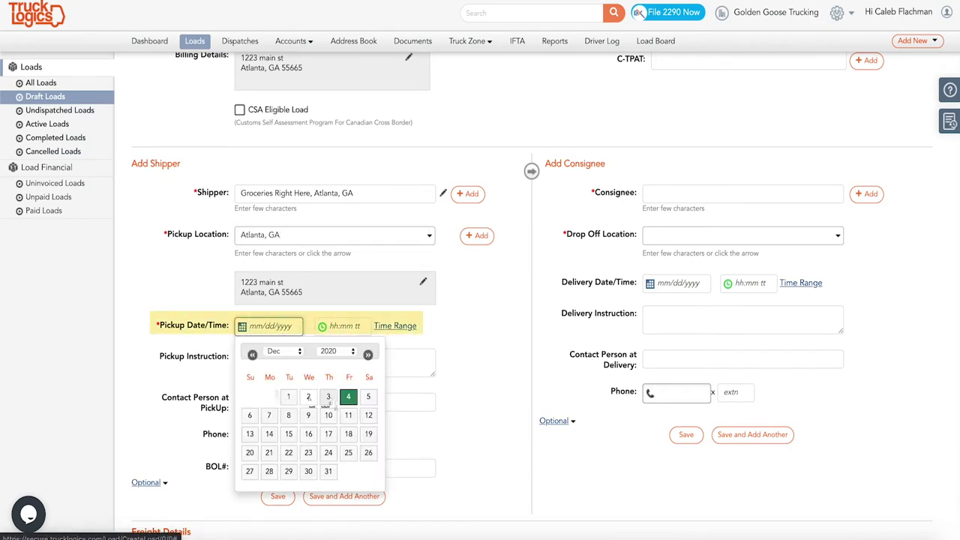
click(349, 398)
click(345, 326)
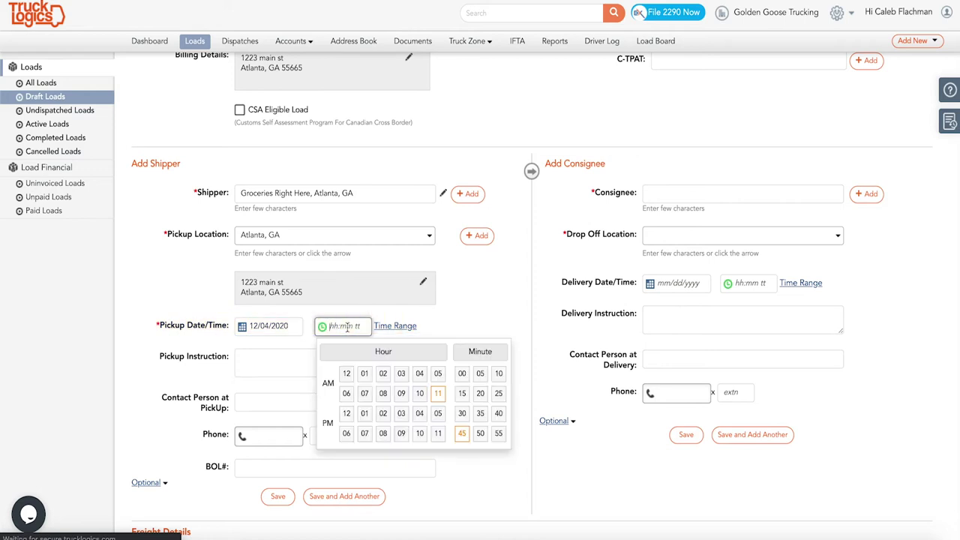
click(437, 393)
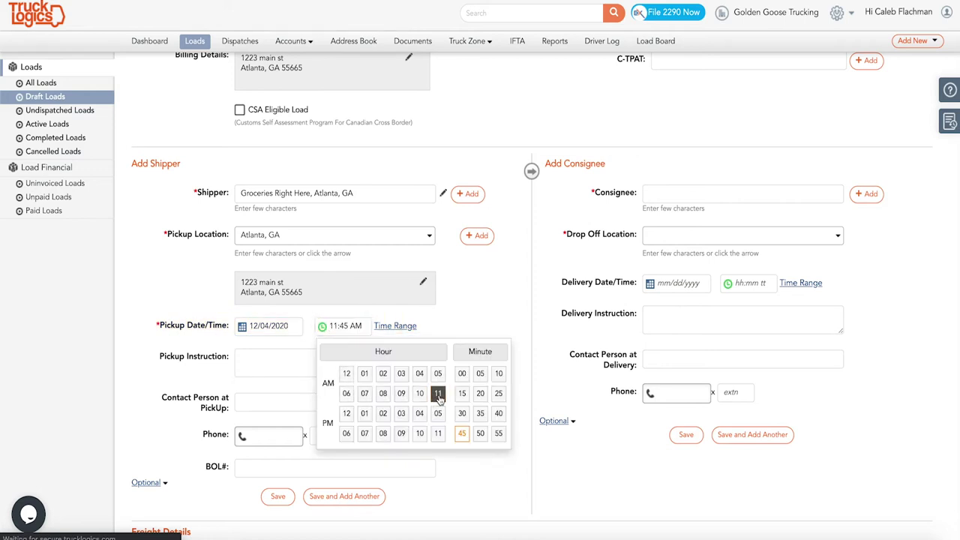
click(462, 373)
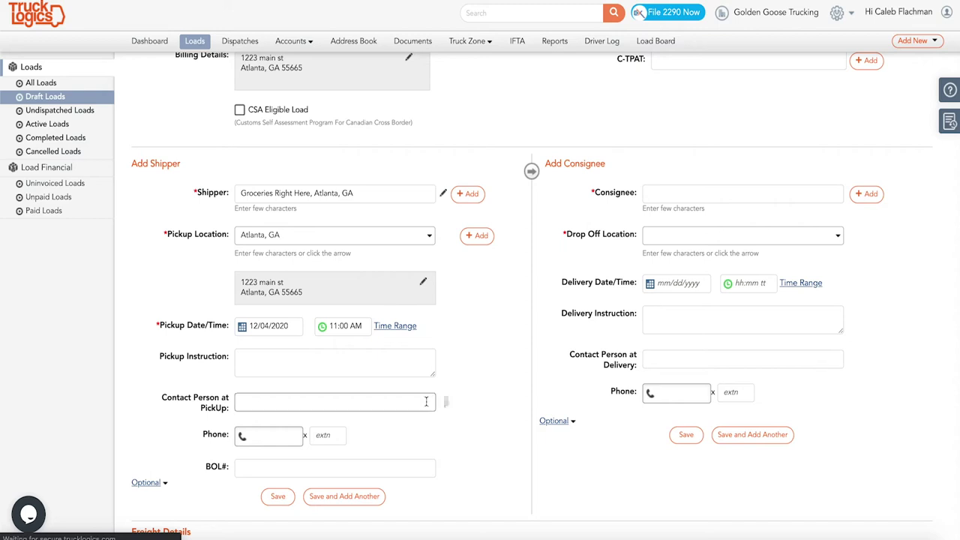
- Choose 'Groceries Everywhere, Charlotte, NC' as consignee with Charlotte, NC as drop-off location
text(ha)
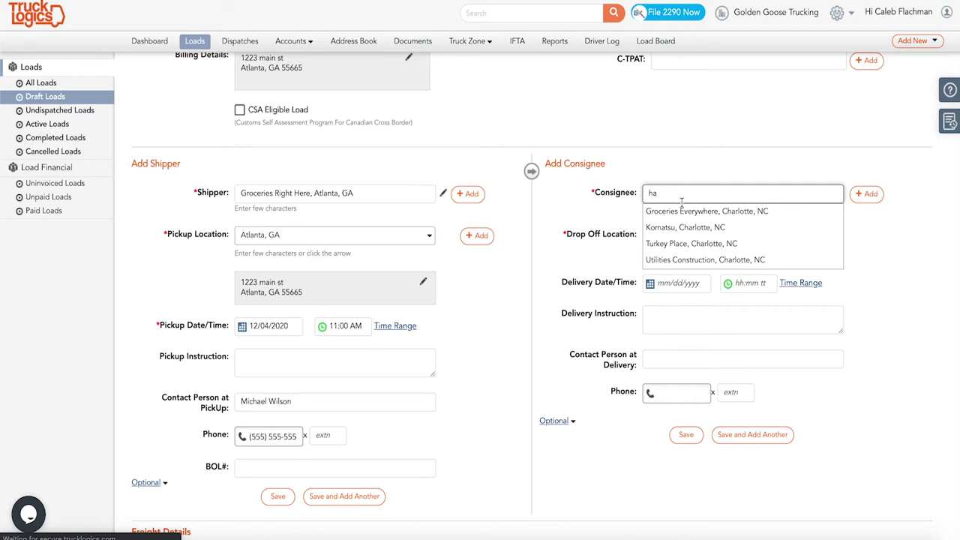
click(680, 209)
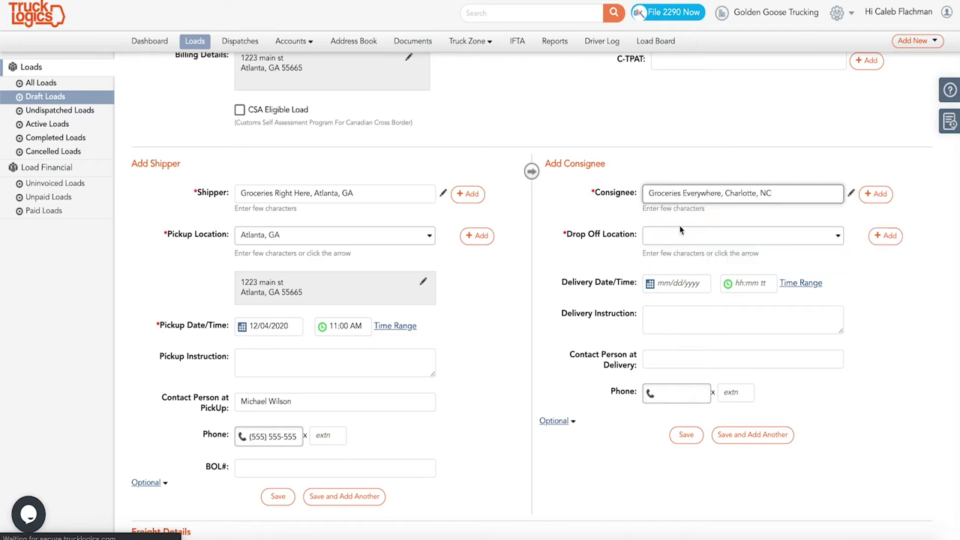
click(680, 233)
click(838, 236)
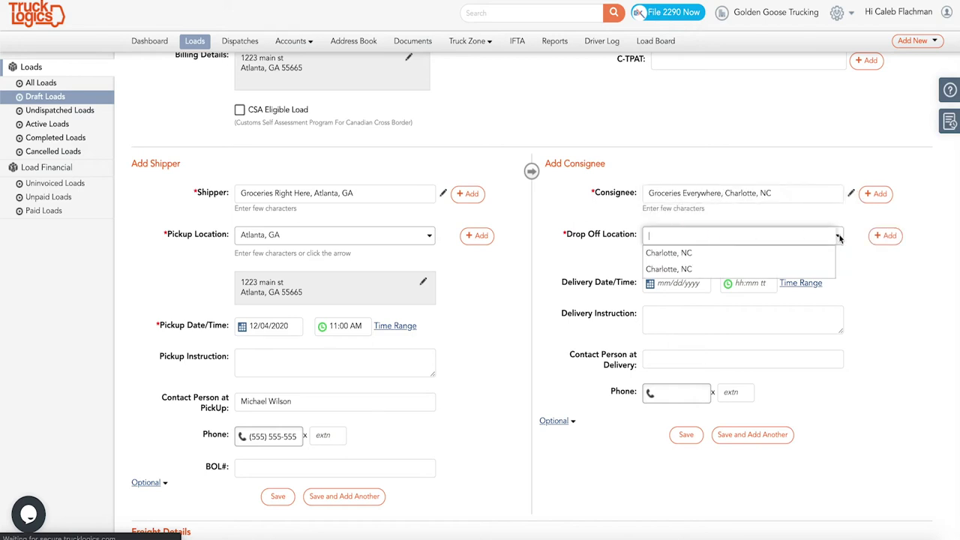
click(825, 253)
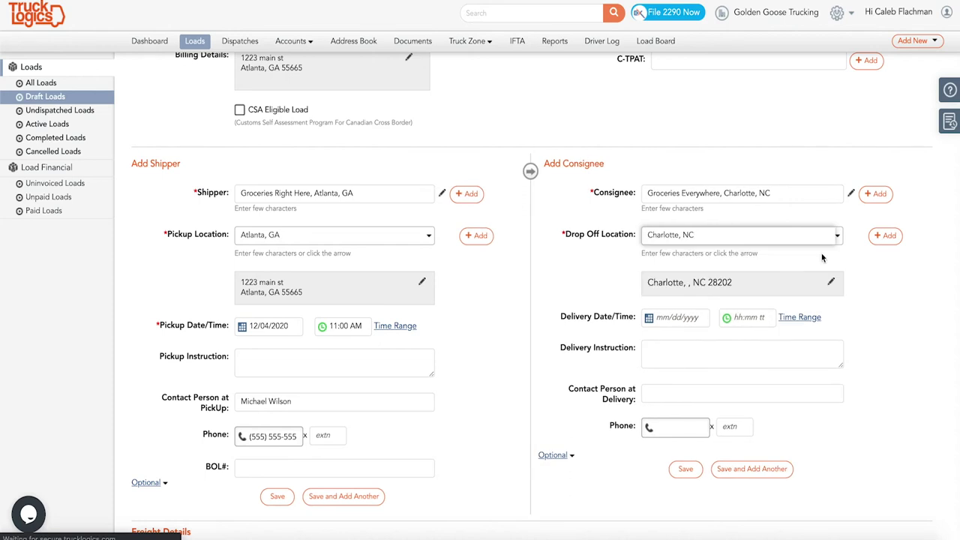
- Set delivery to 12/04/2020 at 05:30 PM and save the shipper details
click(692, 318)
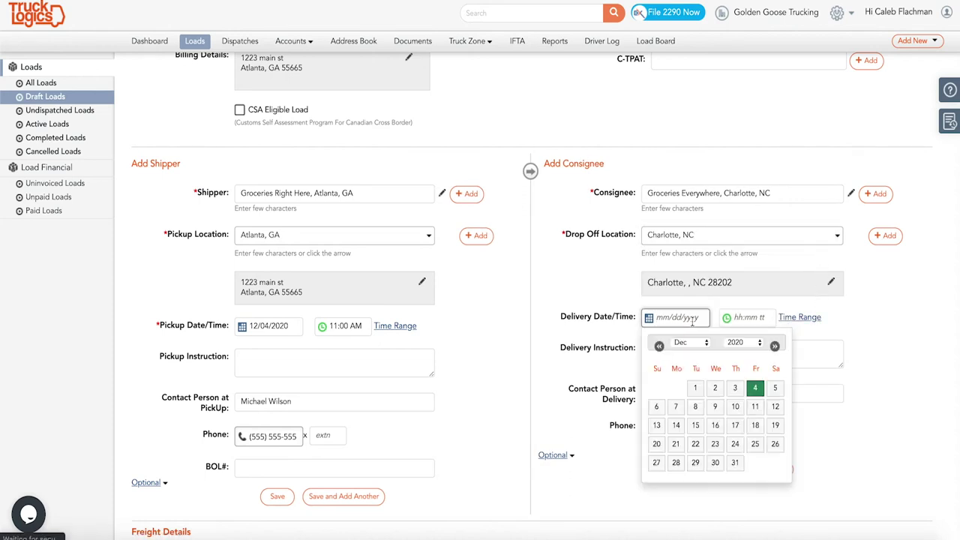
click(755, 387)
click(749, 317)
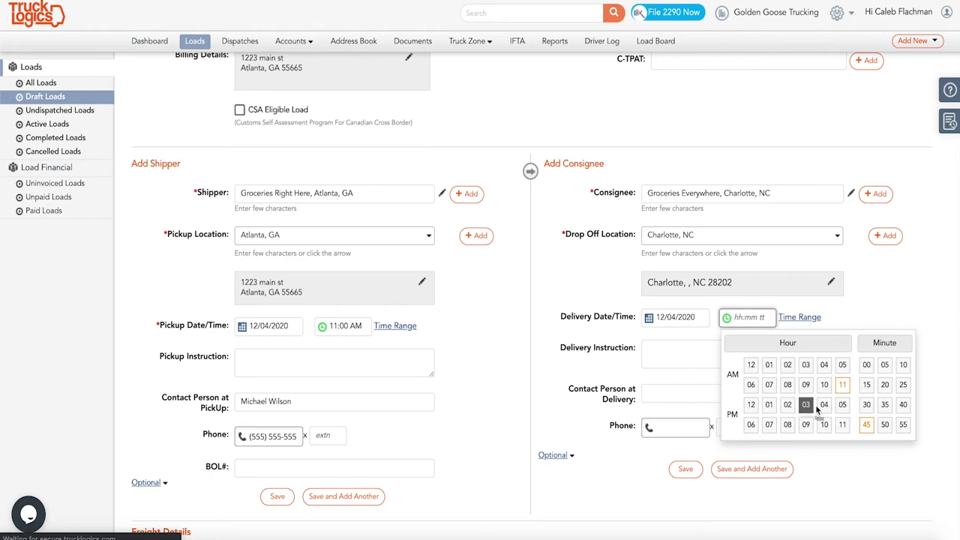
click(842, 405)
click(866, 405)
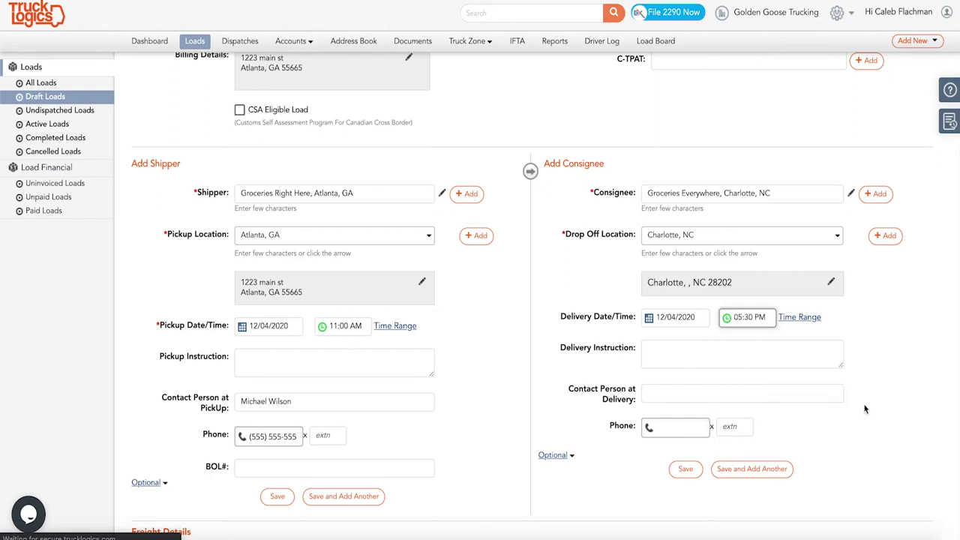
click(277, 496)
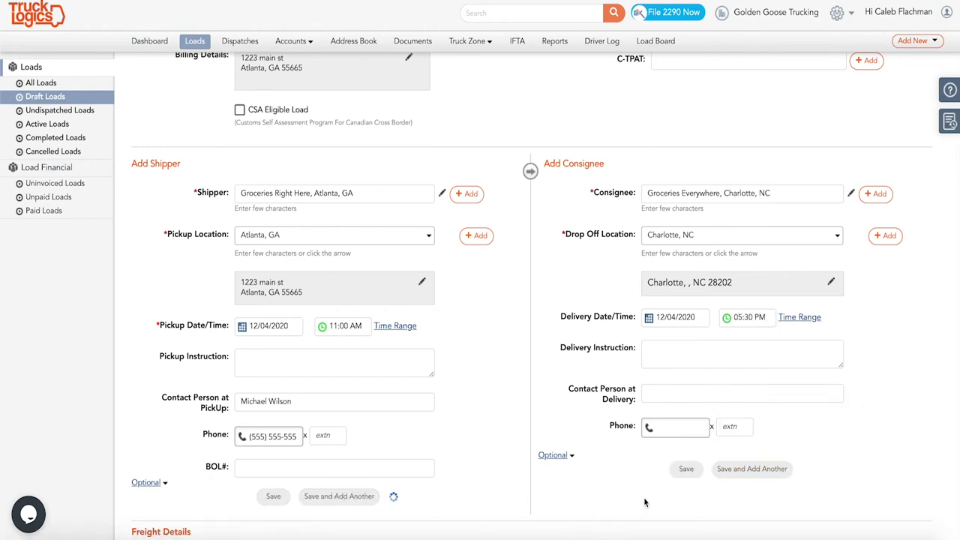
- Save the consignee and enter a Groceries freight line: 250 lbs, 12 Pallet(s), $900 value
click(687, 471)
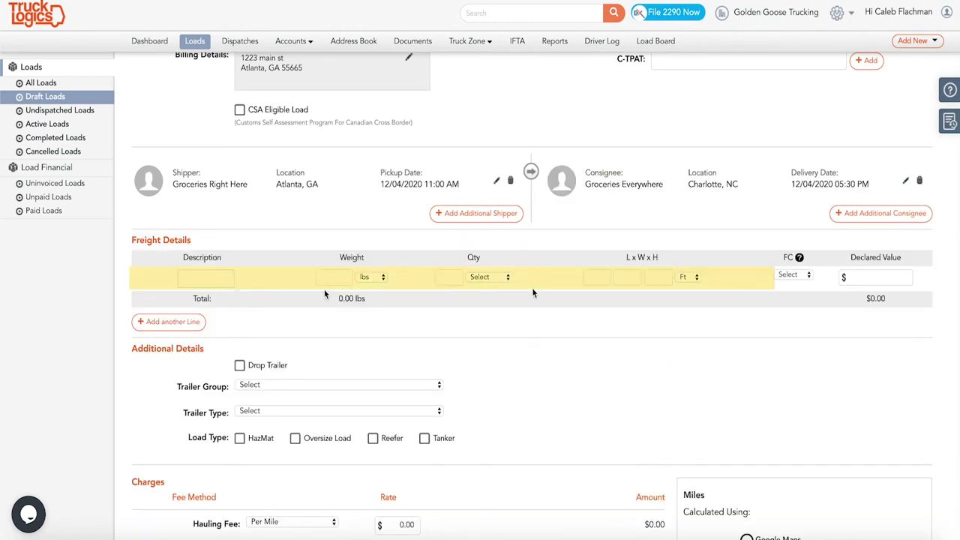
click(222, 279)
text(Groceries)
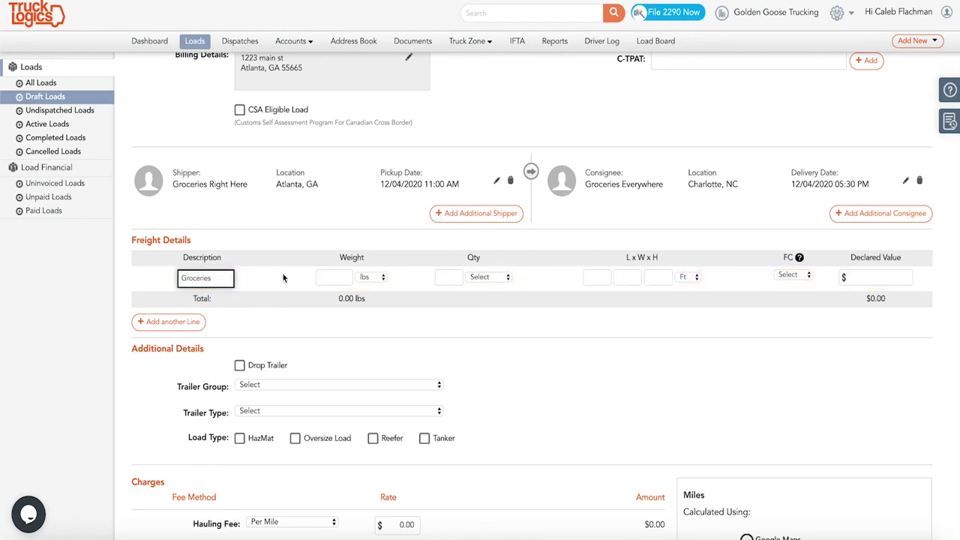
click(337, 274)
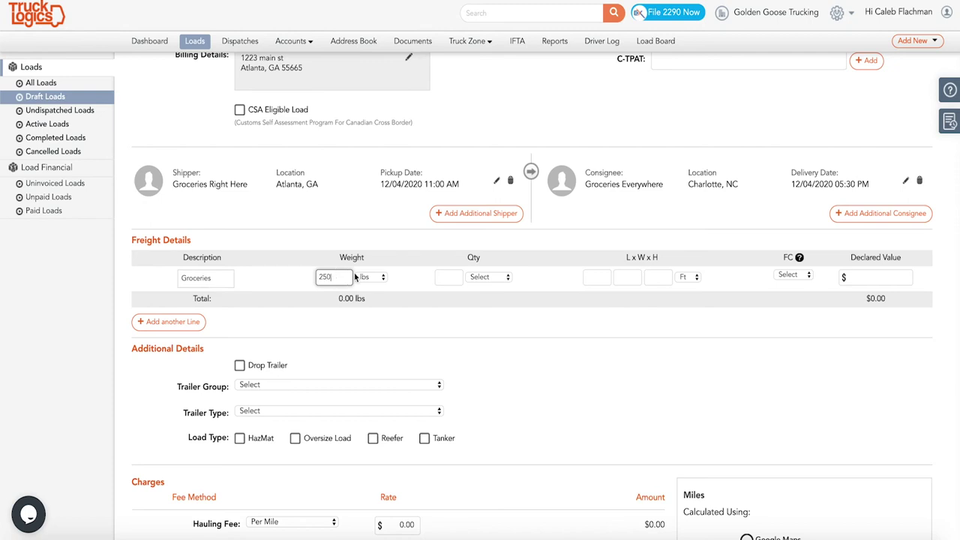
click(450, 276)
text(12)
click(480, 277)
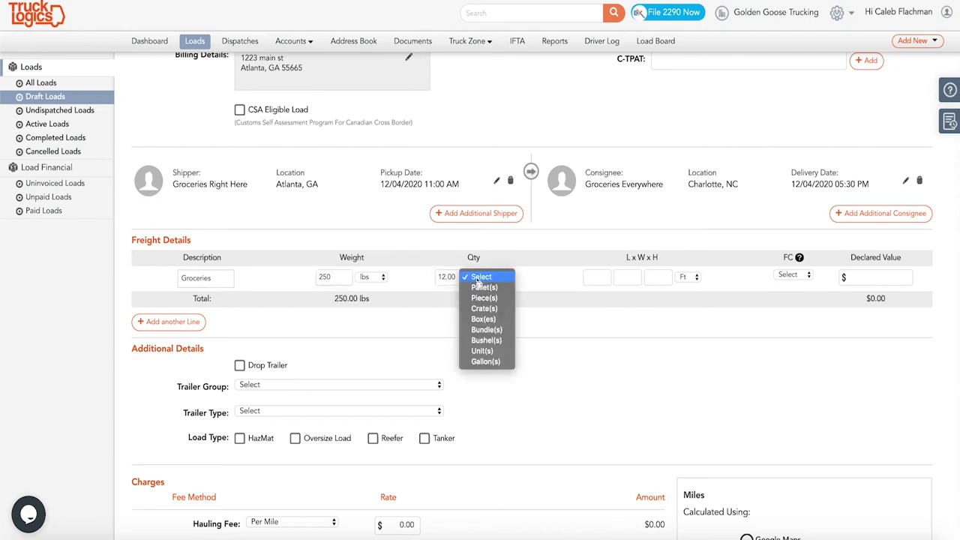
click(477, 286)
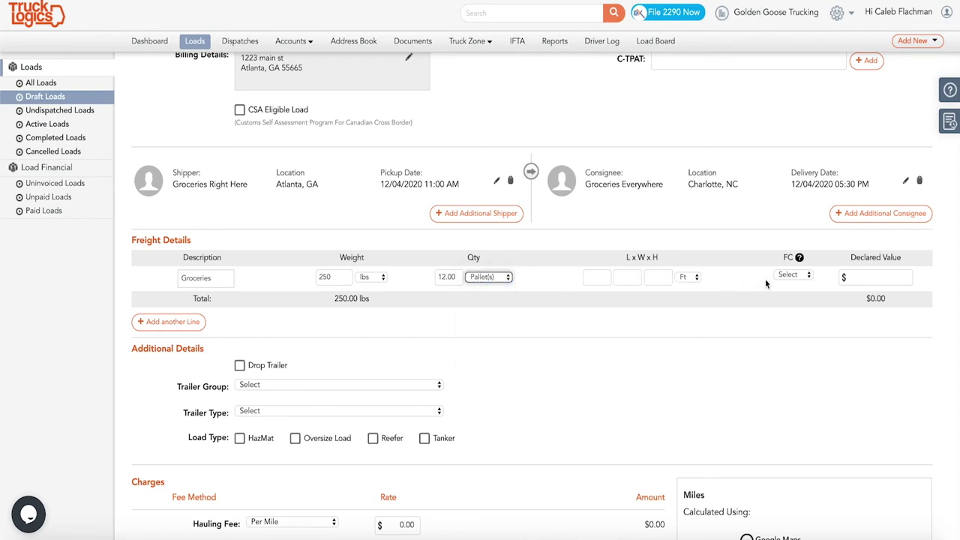
click(883, 282)
click(897, 278)
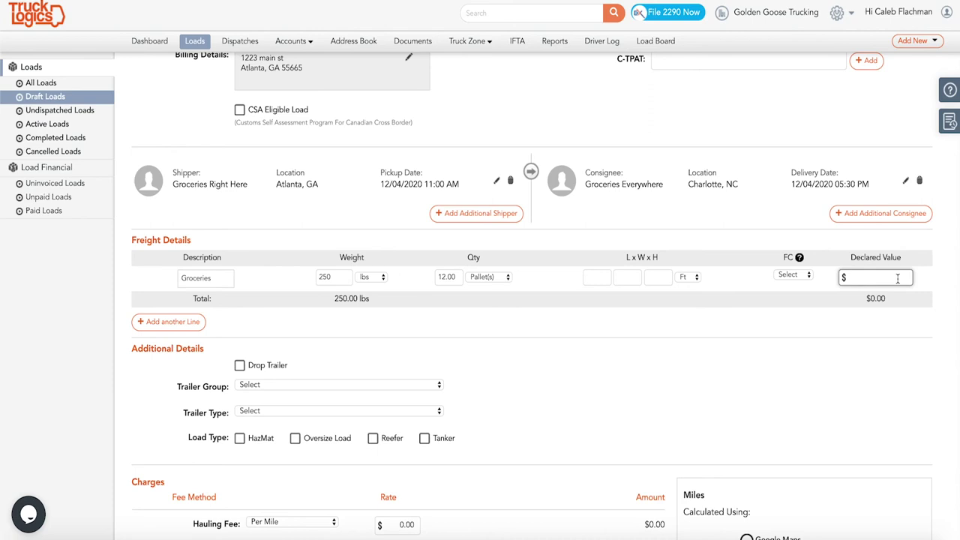
text(900)
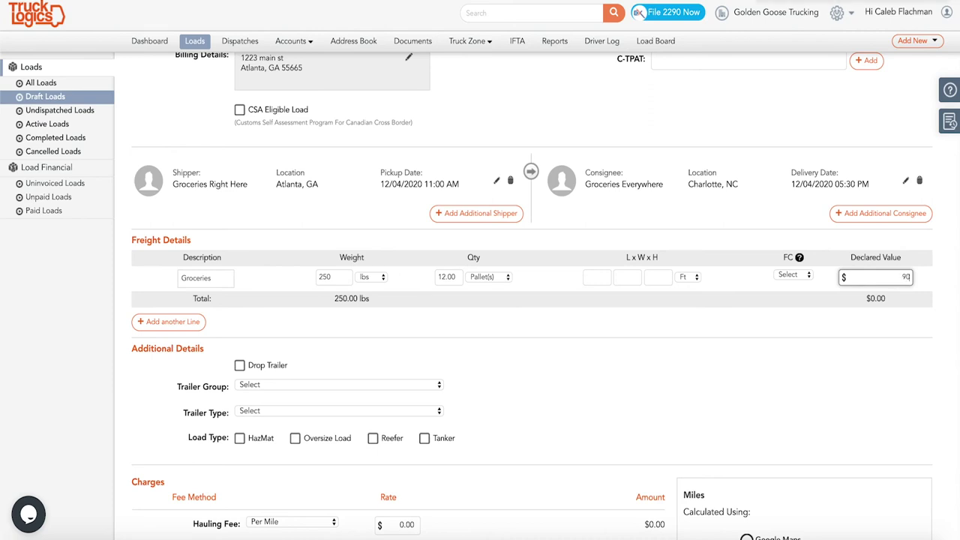
click(714, 366)
- Remove an extra empty freight line and set the trailer group to REFR
click(169, 322)
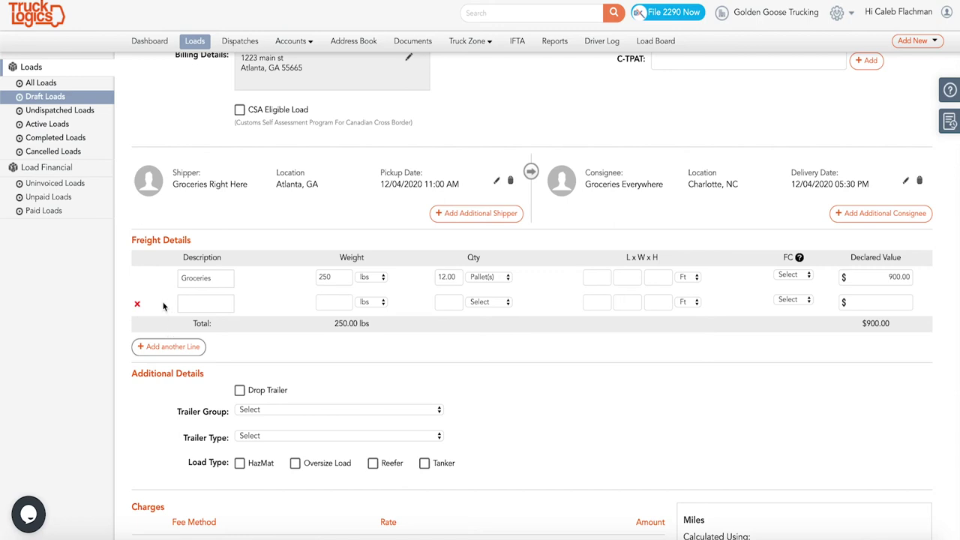
click(137, 304)
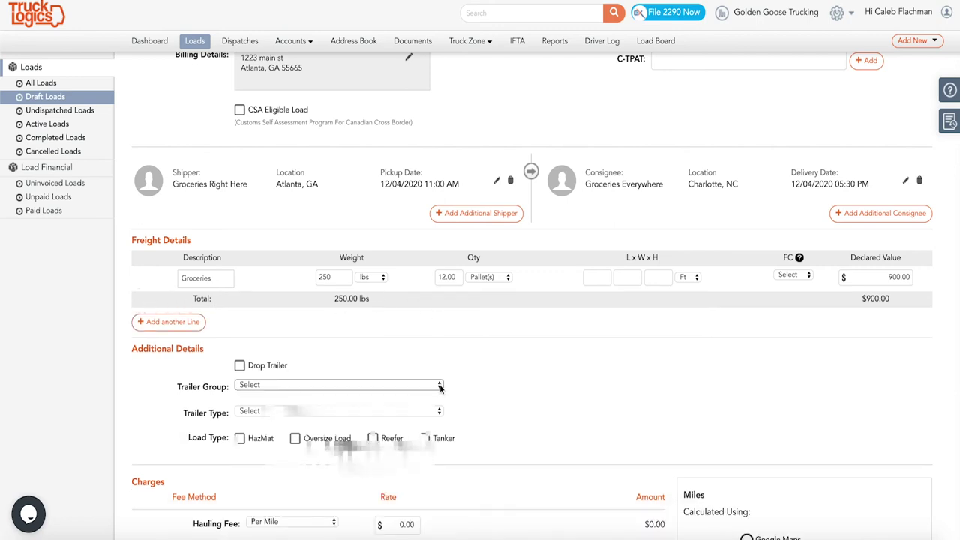
click(439, 385)
click(429, 462)
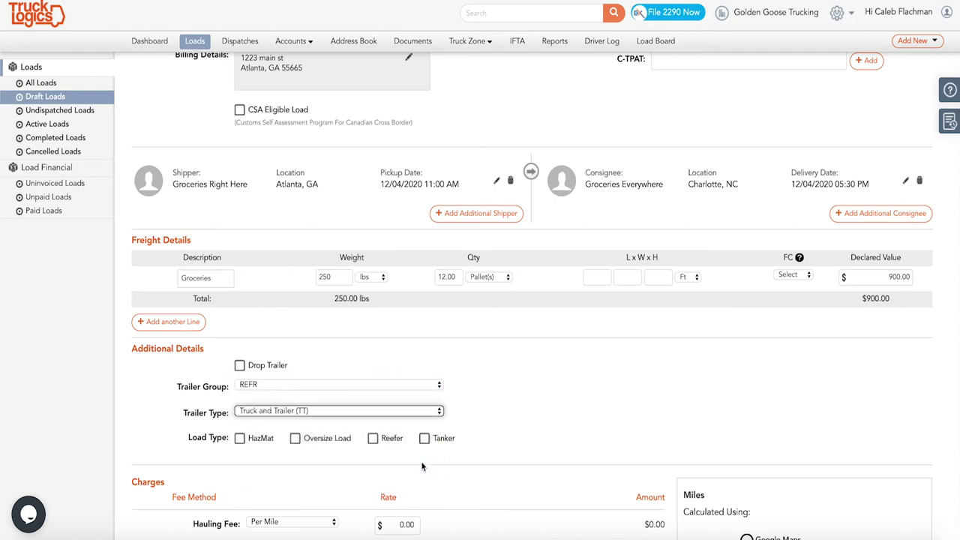
- Charge $2.00 per mile over 250 ProMiles-calculated miles ($500.00 total) and create the load
scroll(421, 467, down, 4)
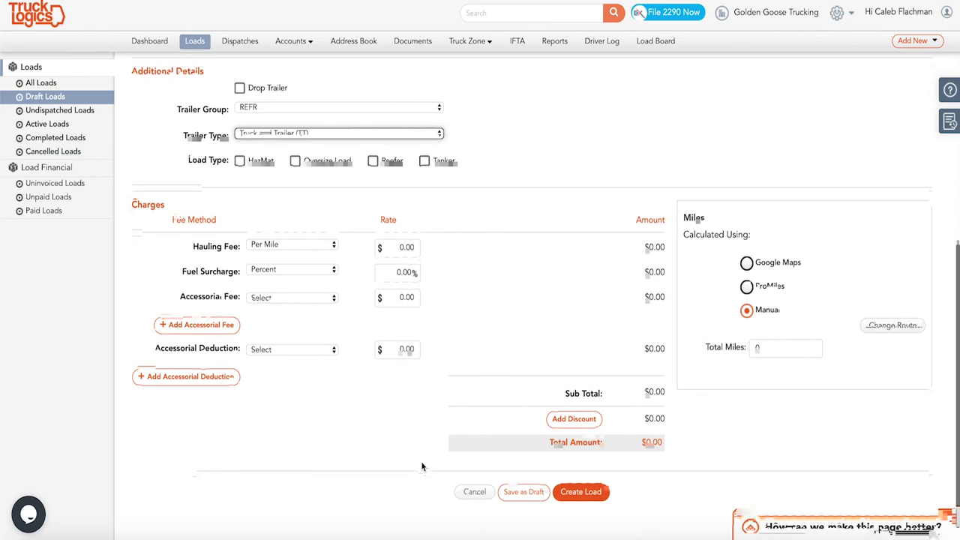
click(398, 245)
text(2)
click(445, 248)
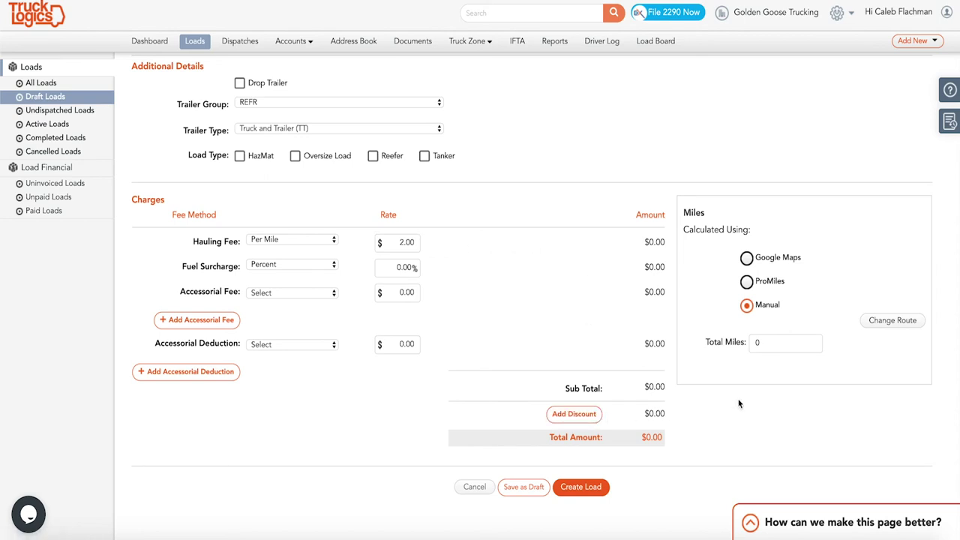
click(747, 282)
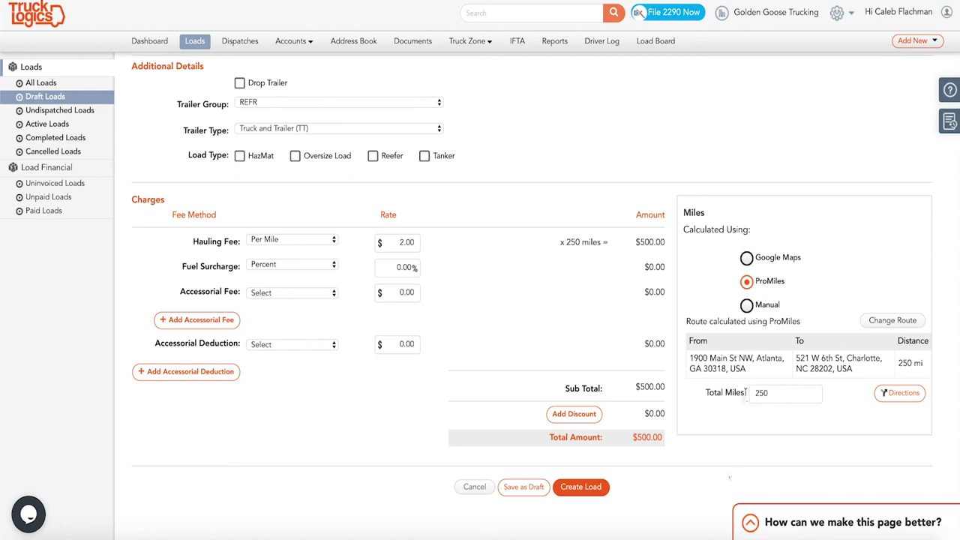
click(583, 486)
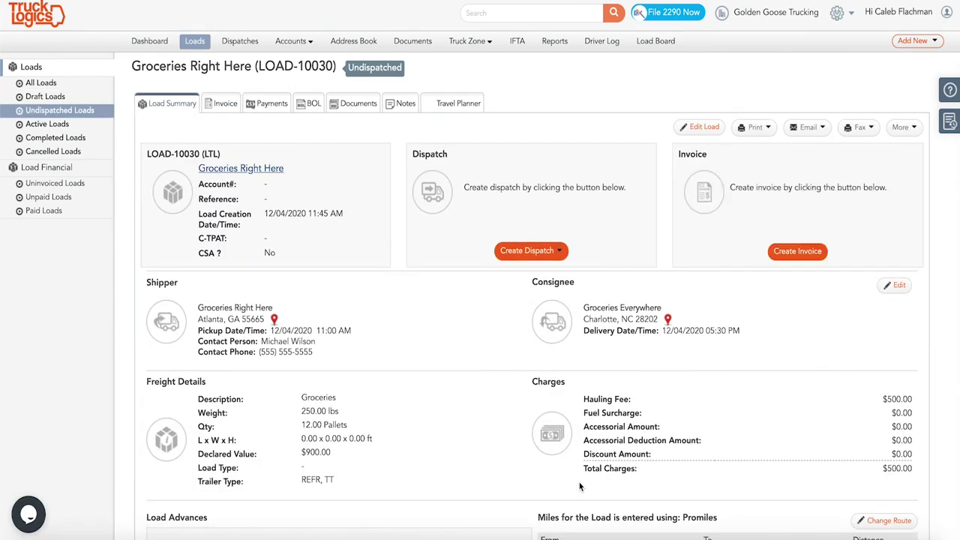
- From the All Loads list, create new dispatch DIS-10047 for LOAD-10030
click(195, 43)
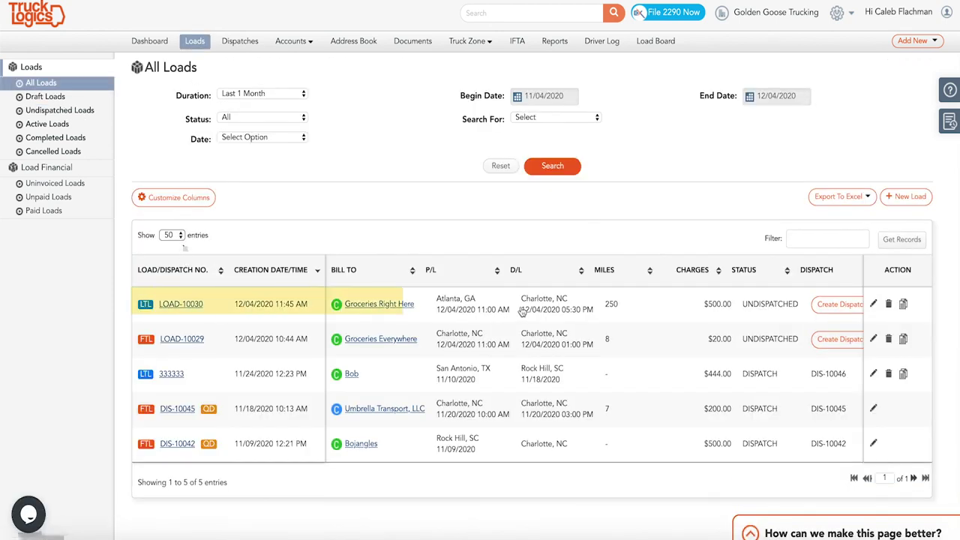
scroll(620, 310, right, 1)
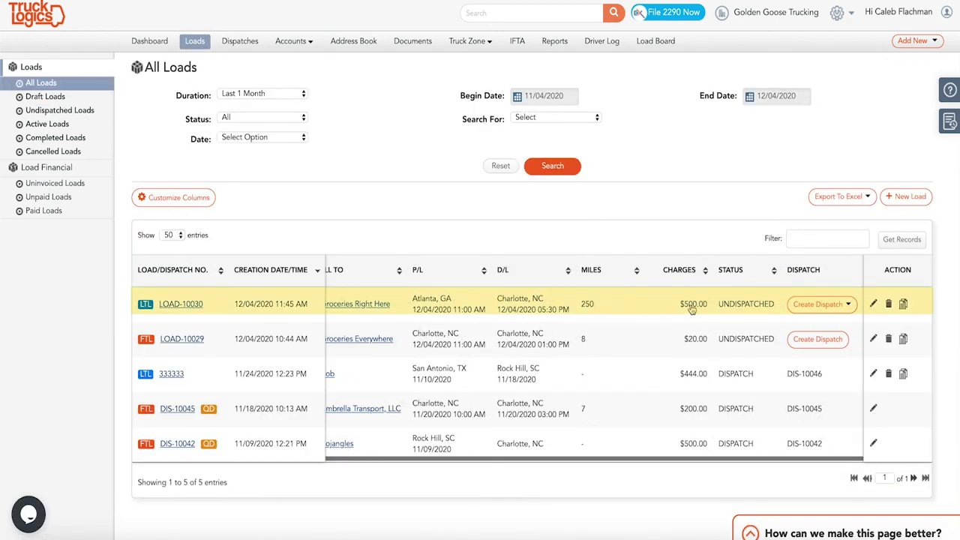
click(830, 307)
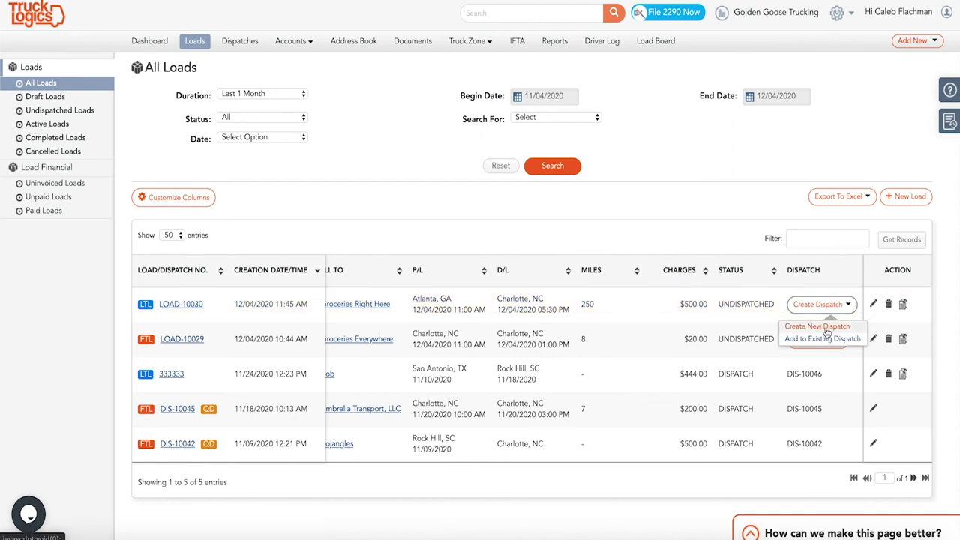
click(826, 327)
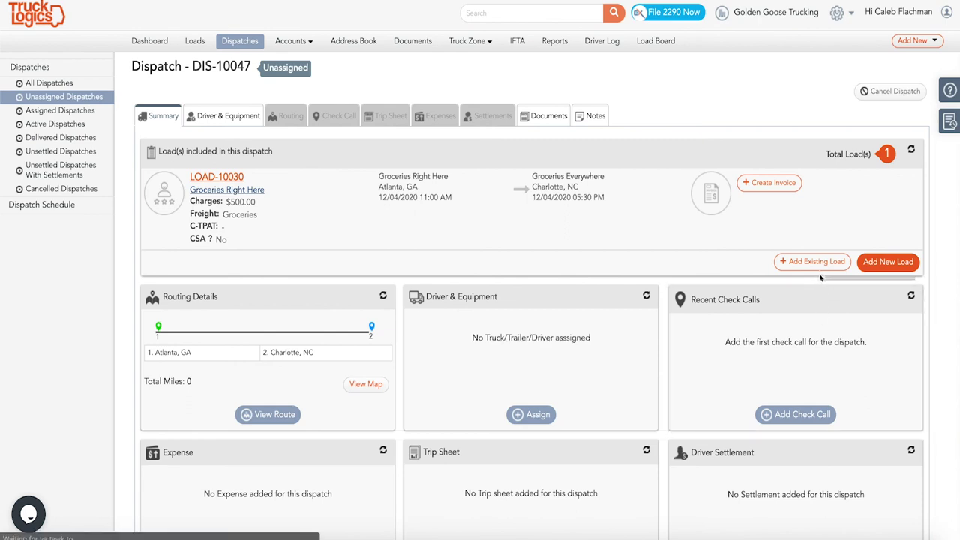